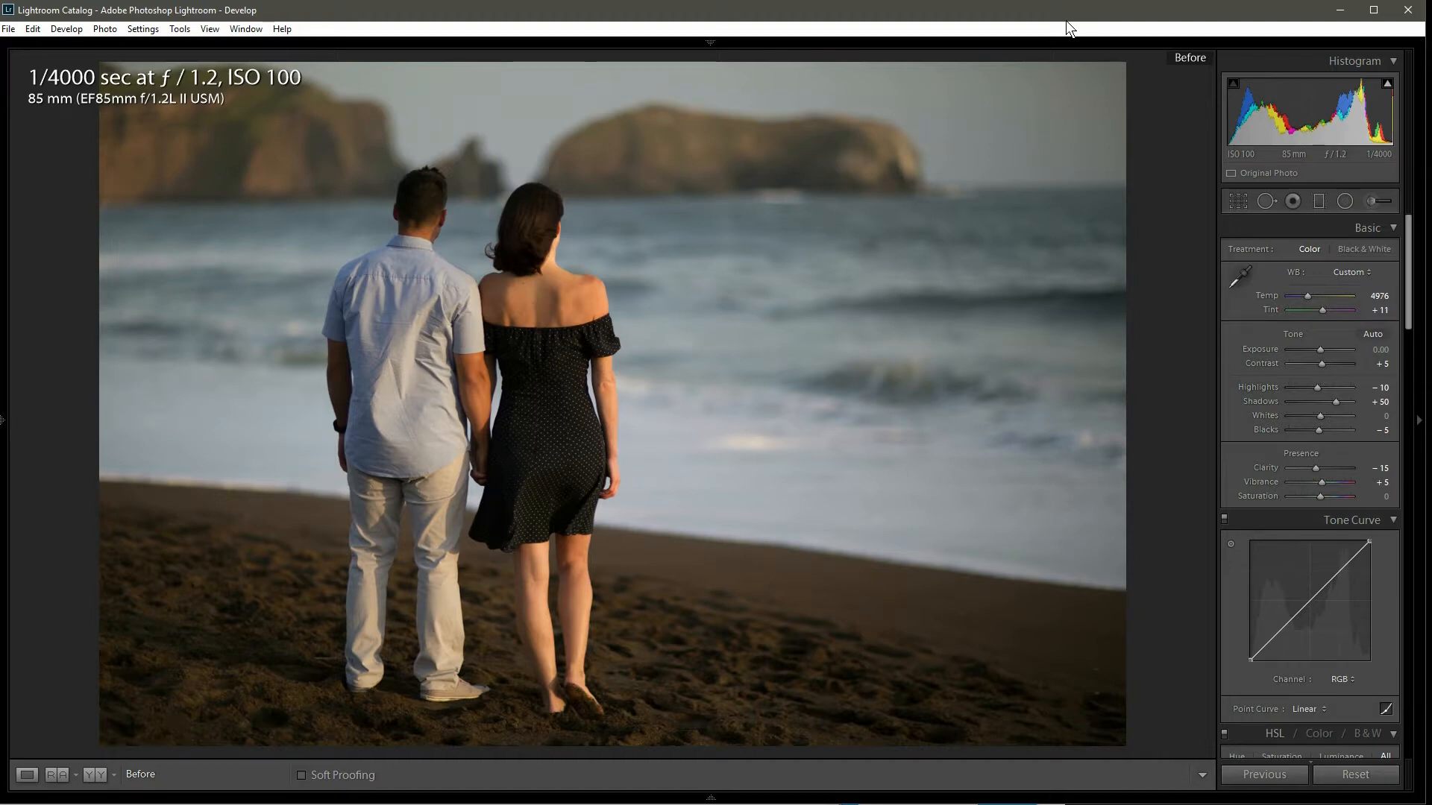
Step: Compare the photo's before and after versions with the module bar shown and hidden
key(backslash)
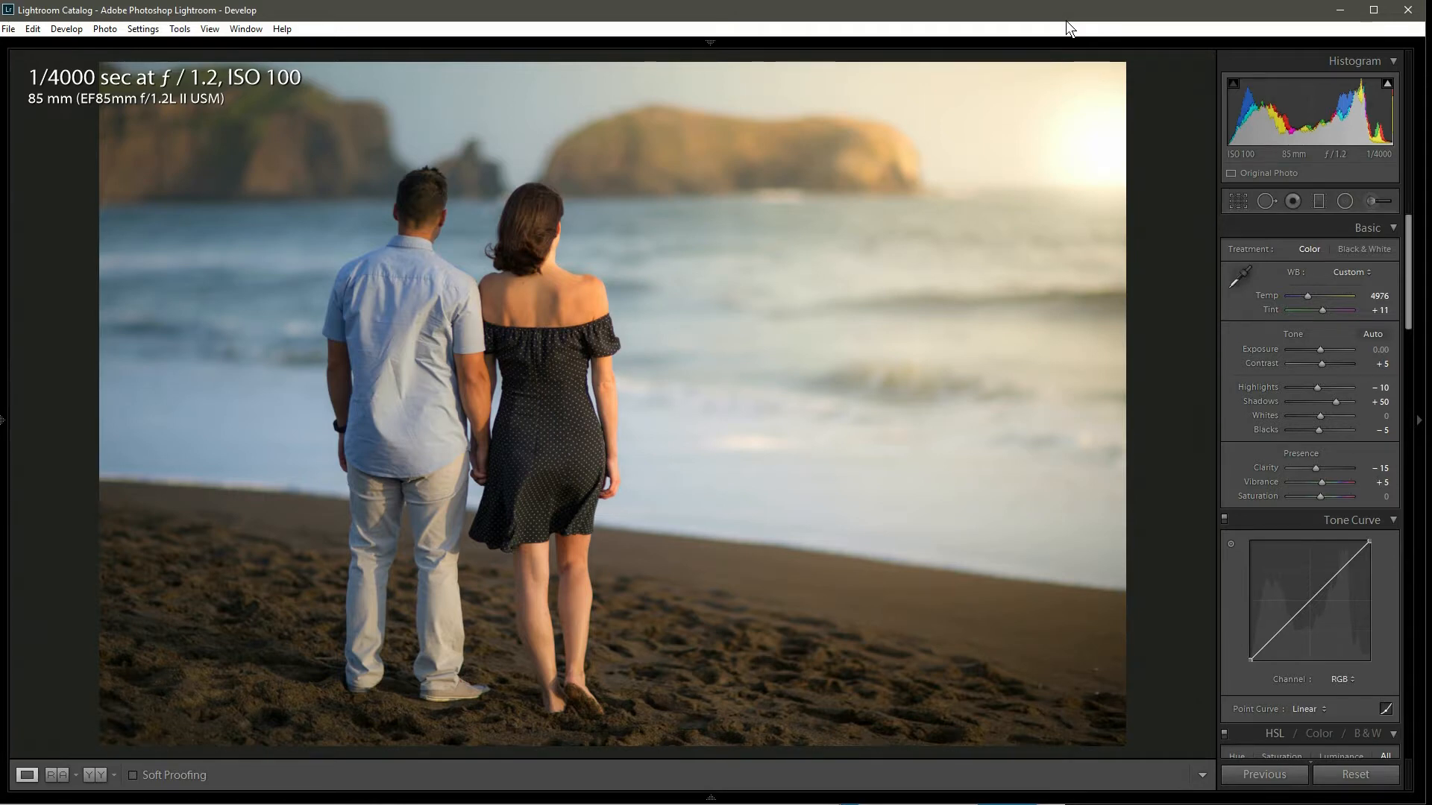
key(F5)
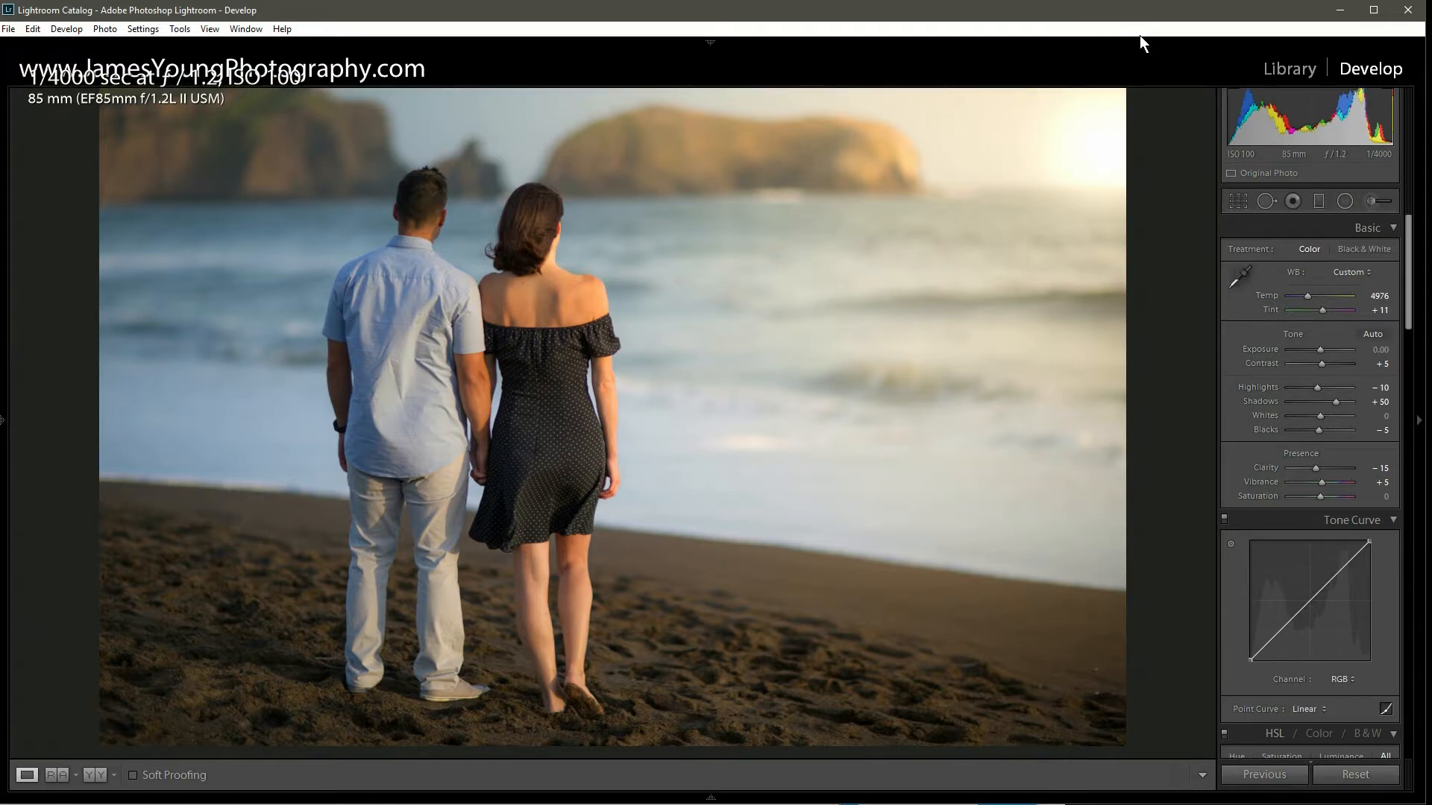
click(1374, 207)
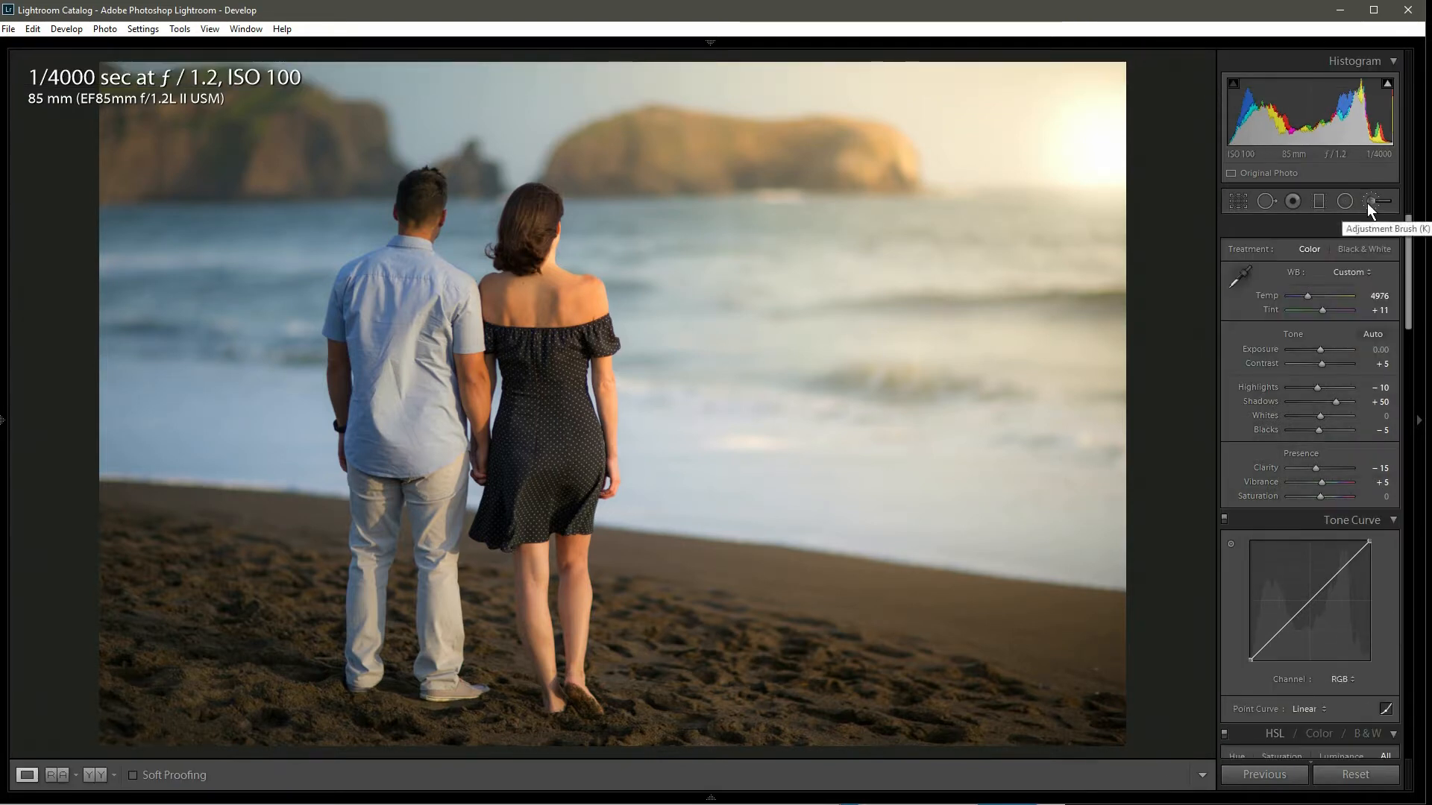
Step: Open the Adjustment Brush, reset its settings and set the brush size to about 63
click(1366, 203)
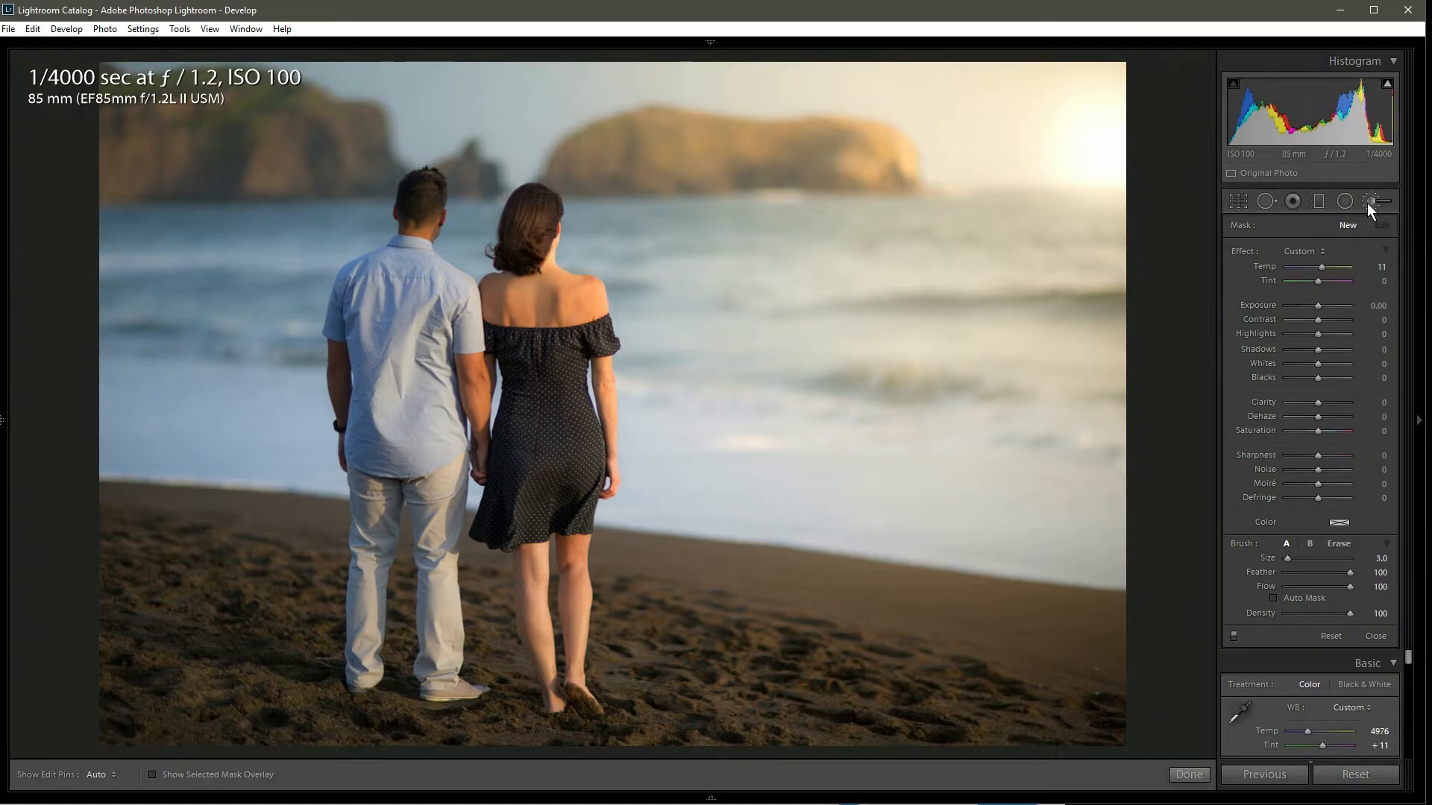
click(1332, 636)
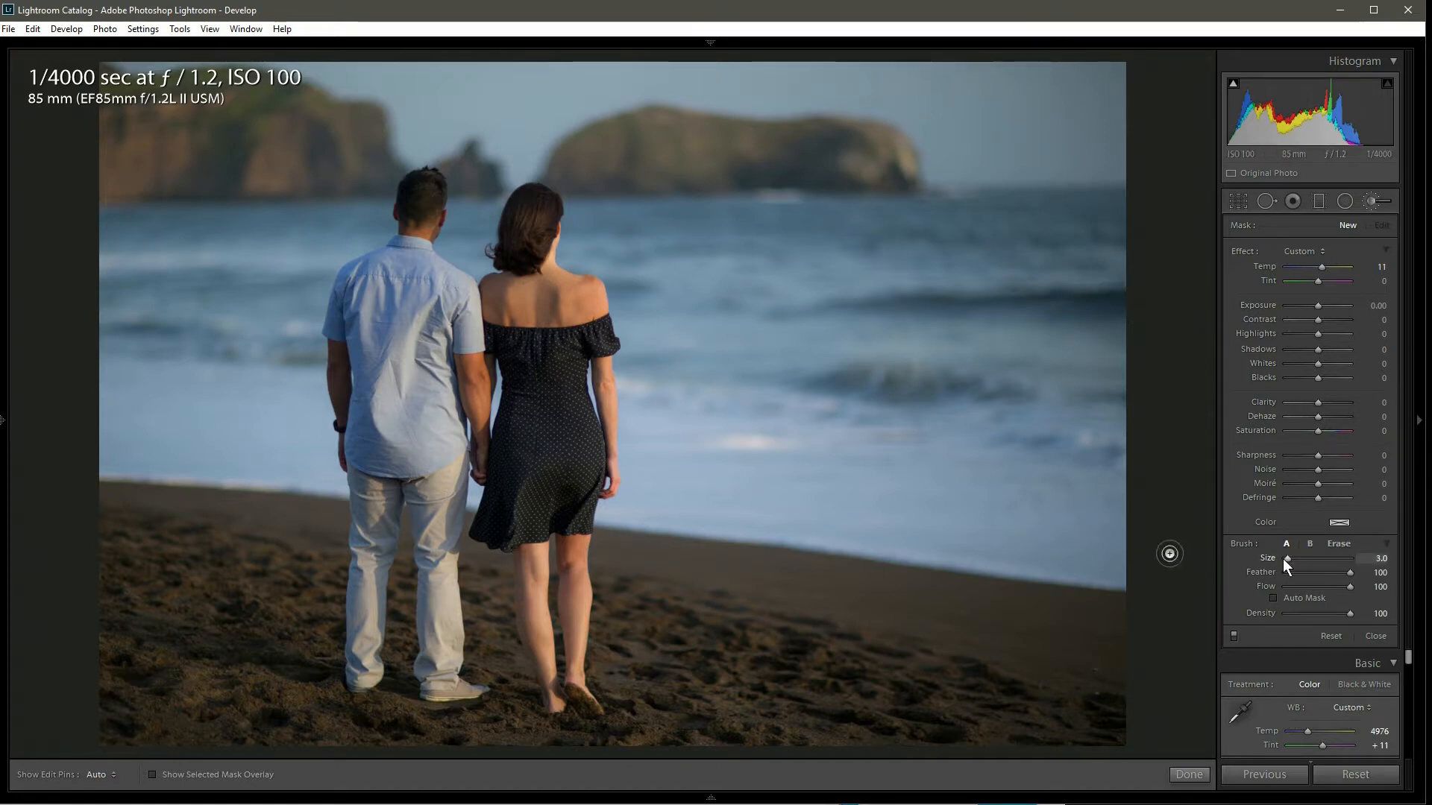
drag(1287, 557, 1328, 558)
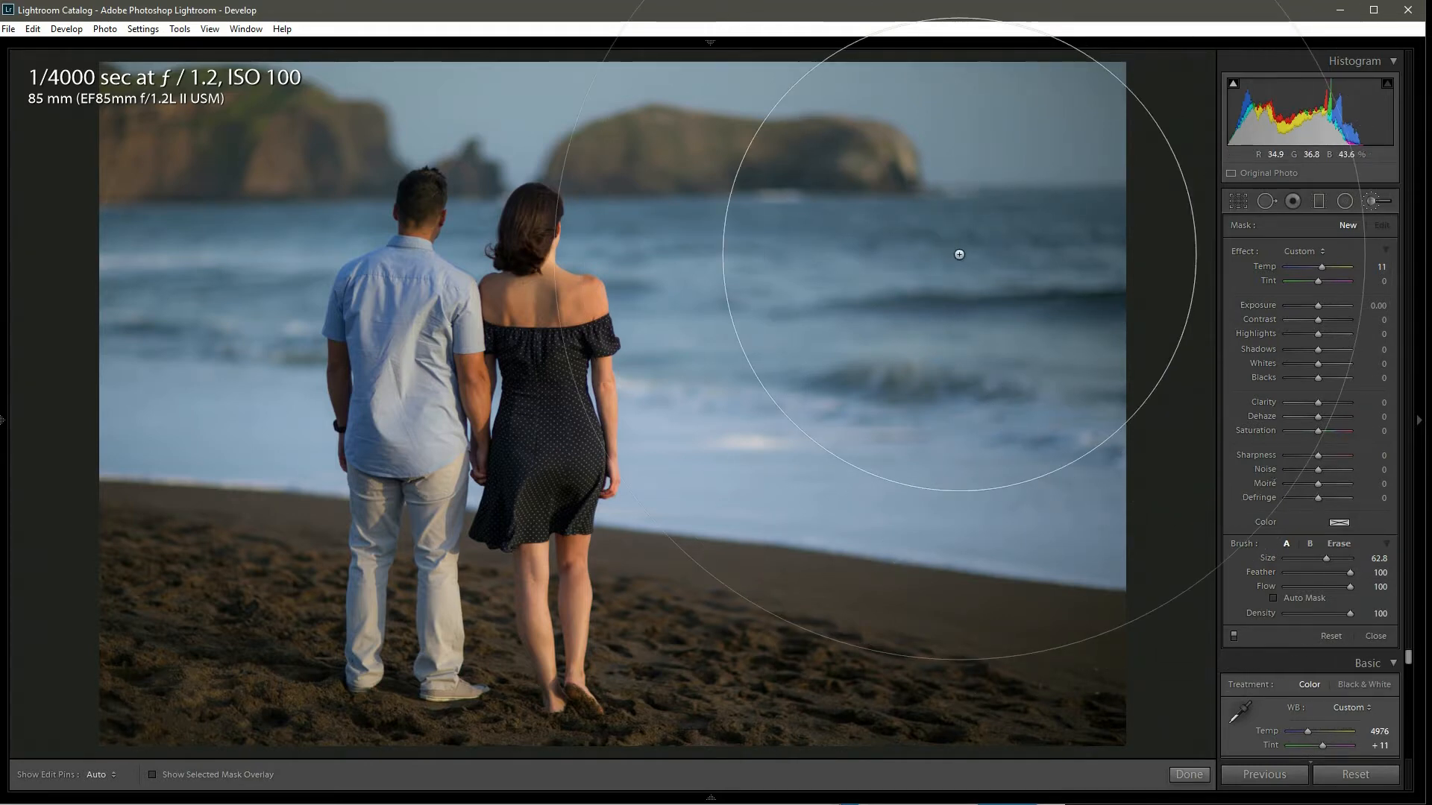
Step: Reset the brush Temp, then set Temp to 74 and Exposure to 2.00
double_click(1245, 252)
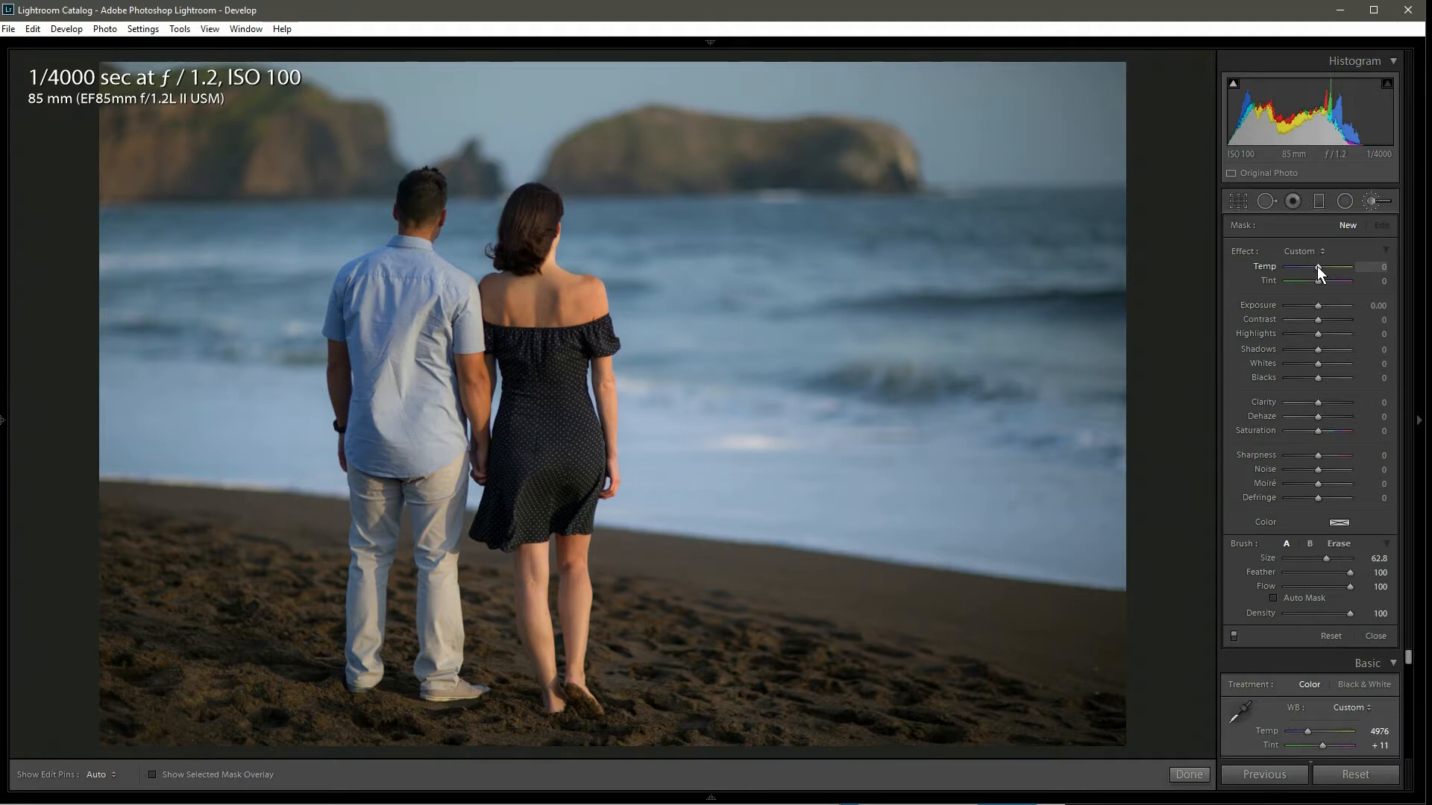
drag(1339, 269, 1341, 269)
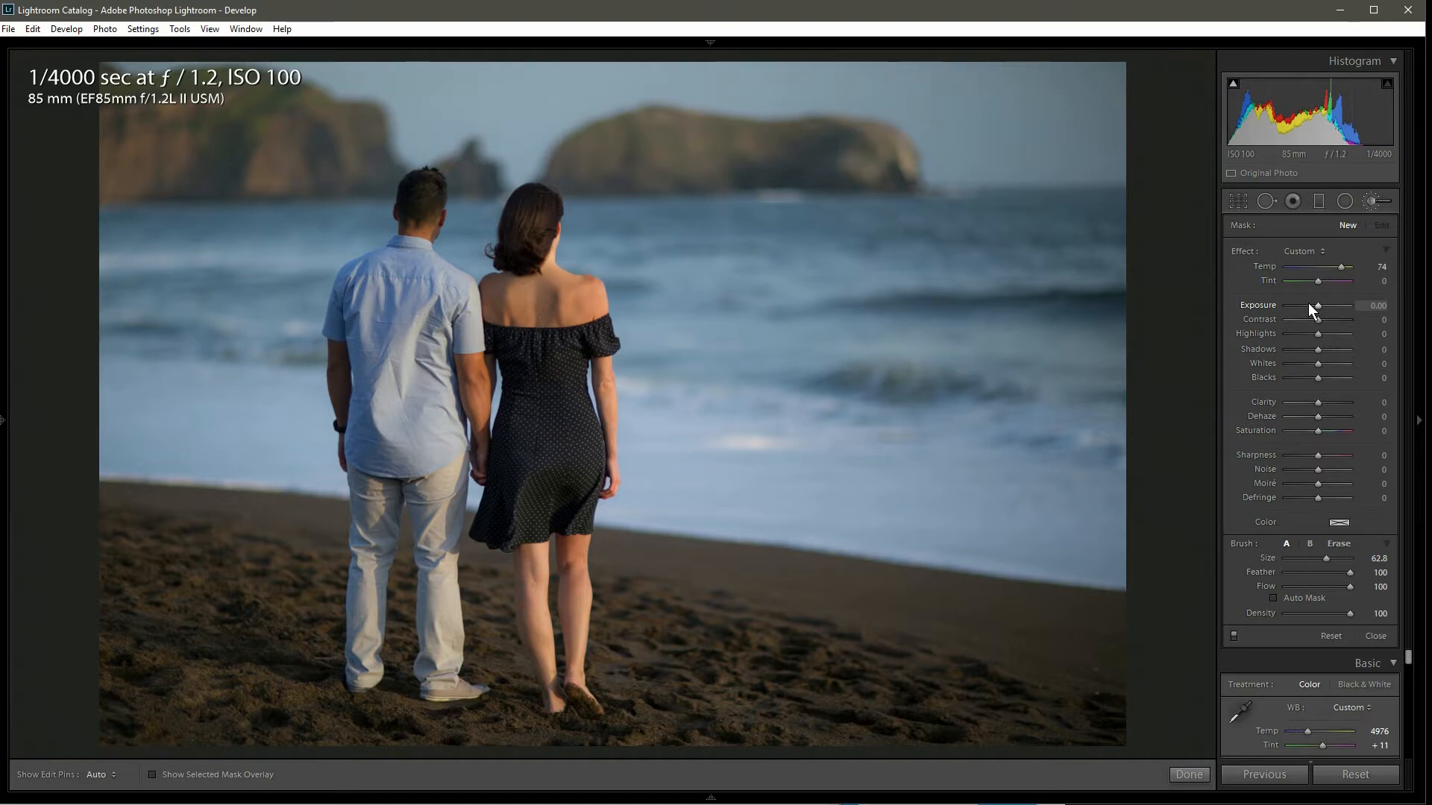
drag(1309, 305, 1332, 307)
Step: Enlarge the brush to size 86 and paint a single dab over the sun area near the upper right horizon
scroll(1036, 167, up, 1)
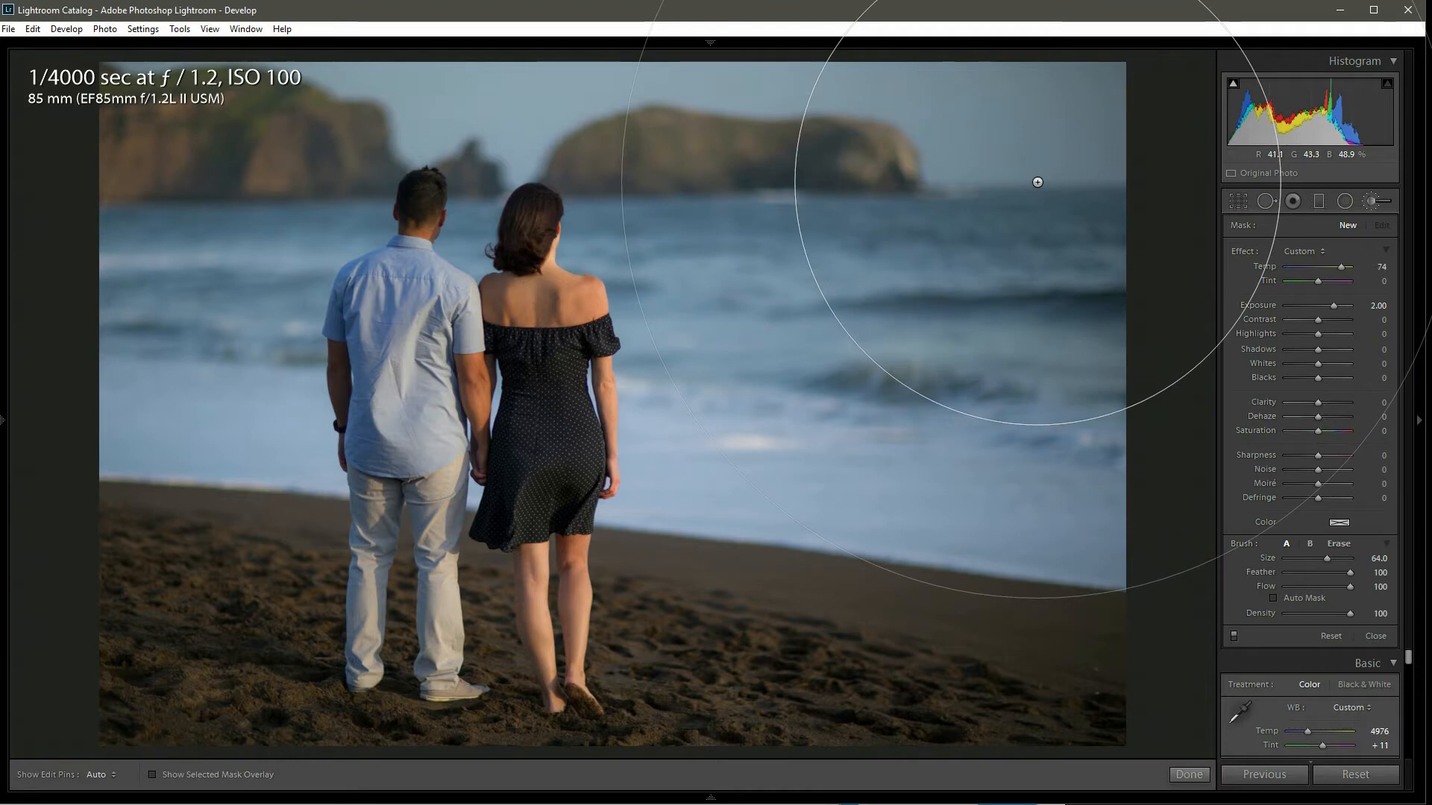
drag(1329, 560, 1339, 560)
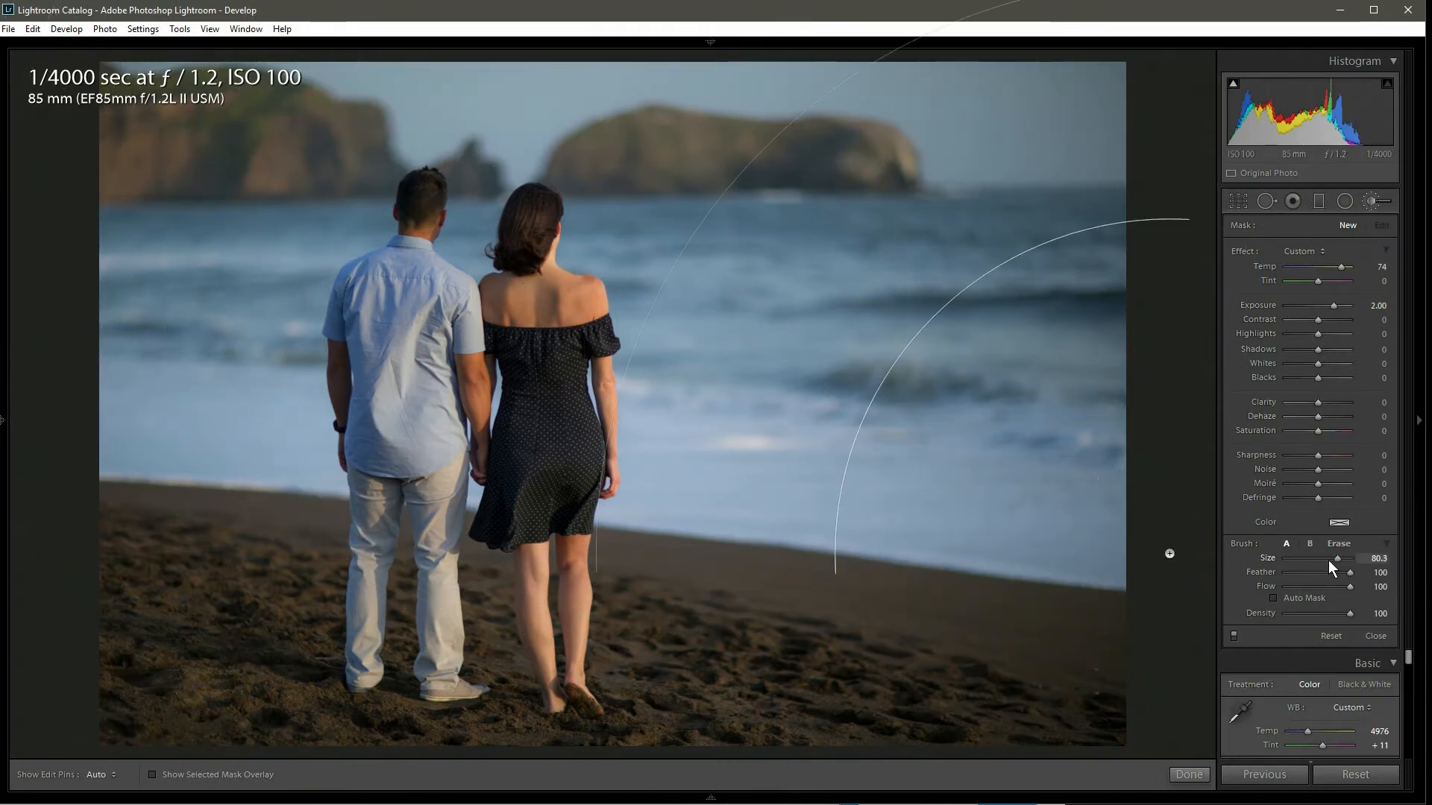
drag(1336, 558, 1340, 558)
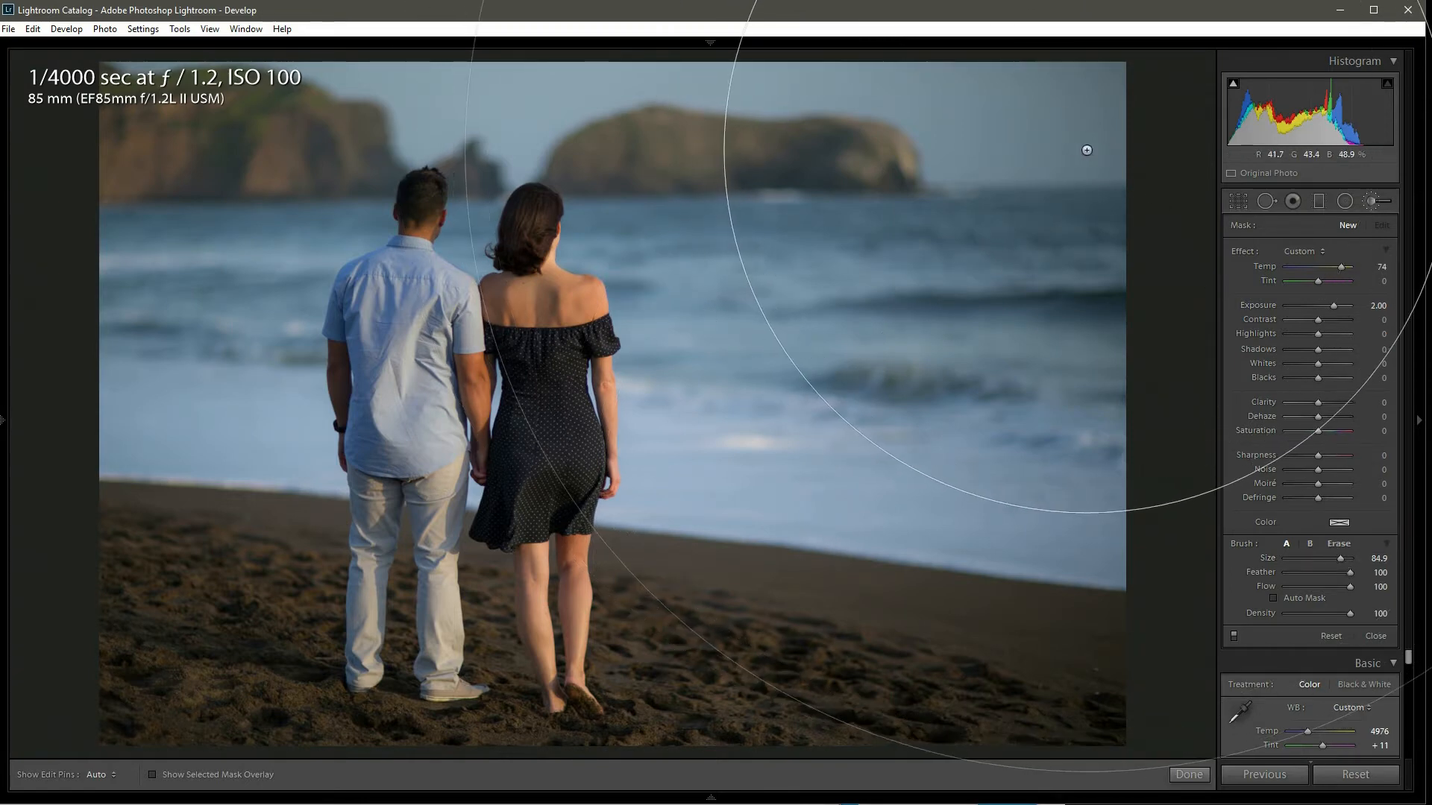
scroll(1087, 150, up, 1)
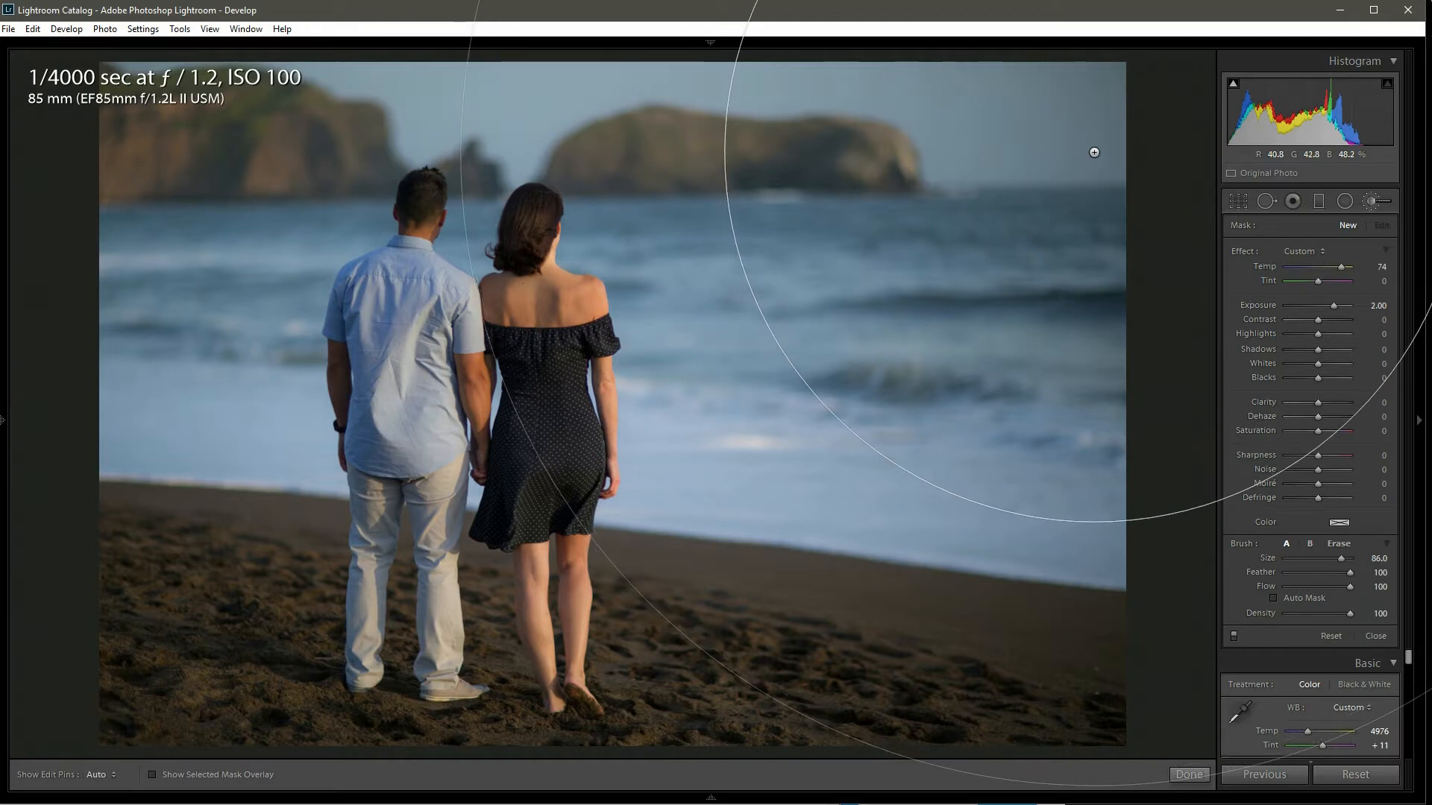
click(1093, 152)
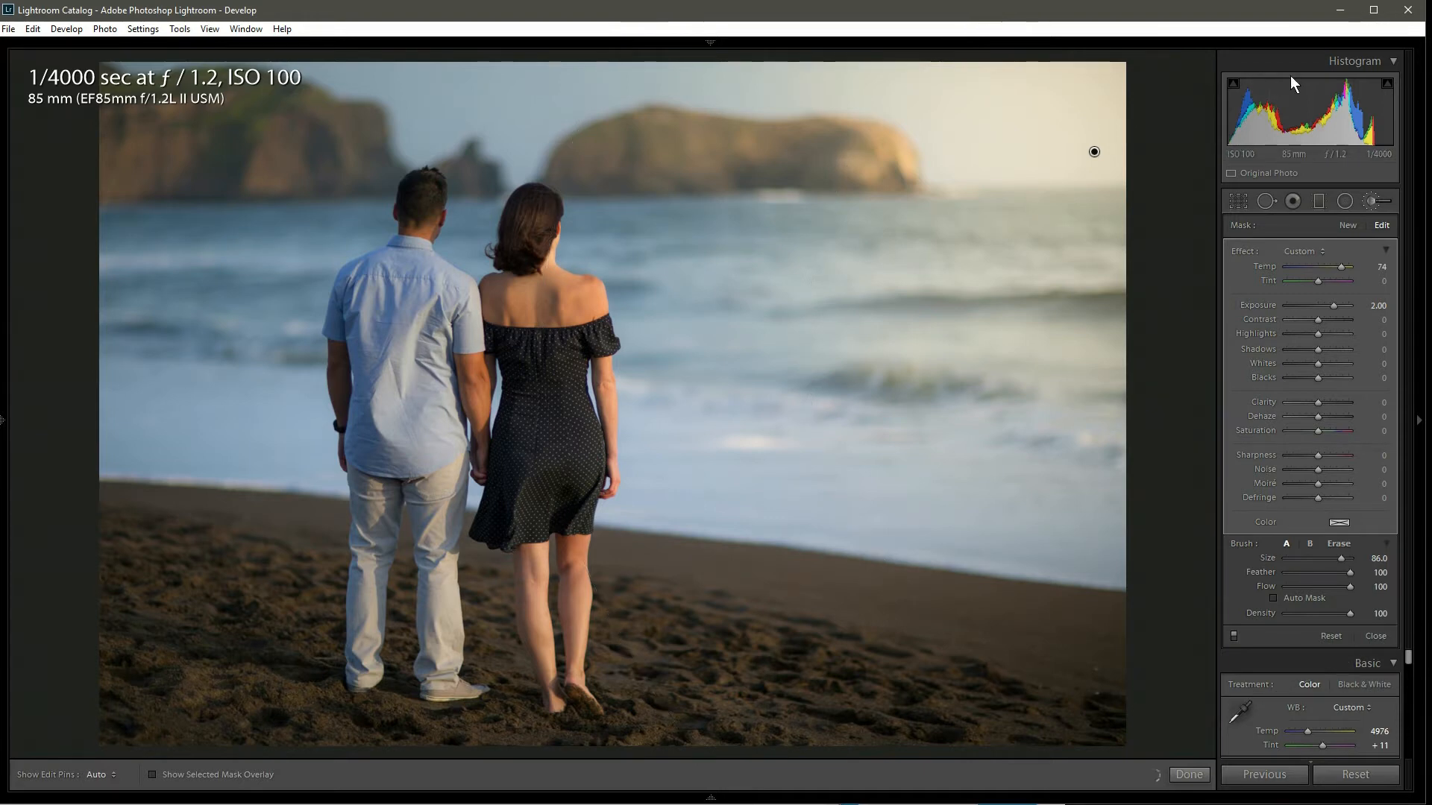
Step: Start a new brush mask at size 11 and dab it on the same sun spot
click(1347, 226)
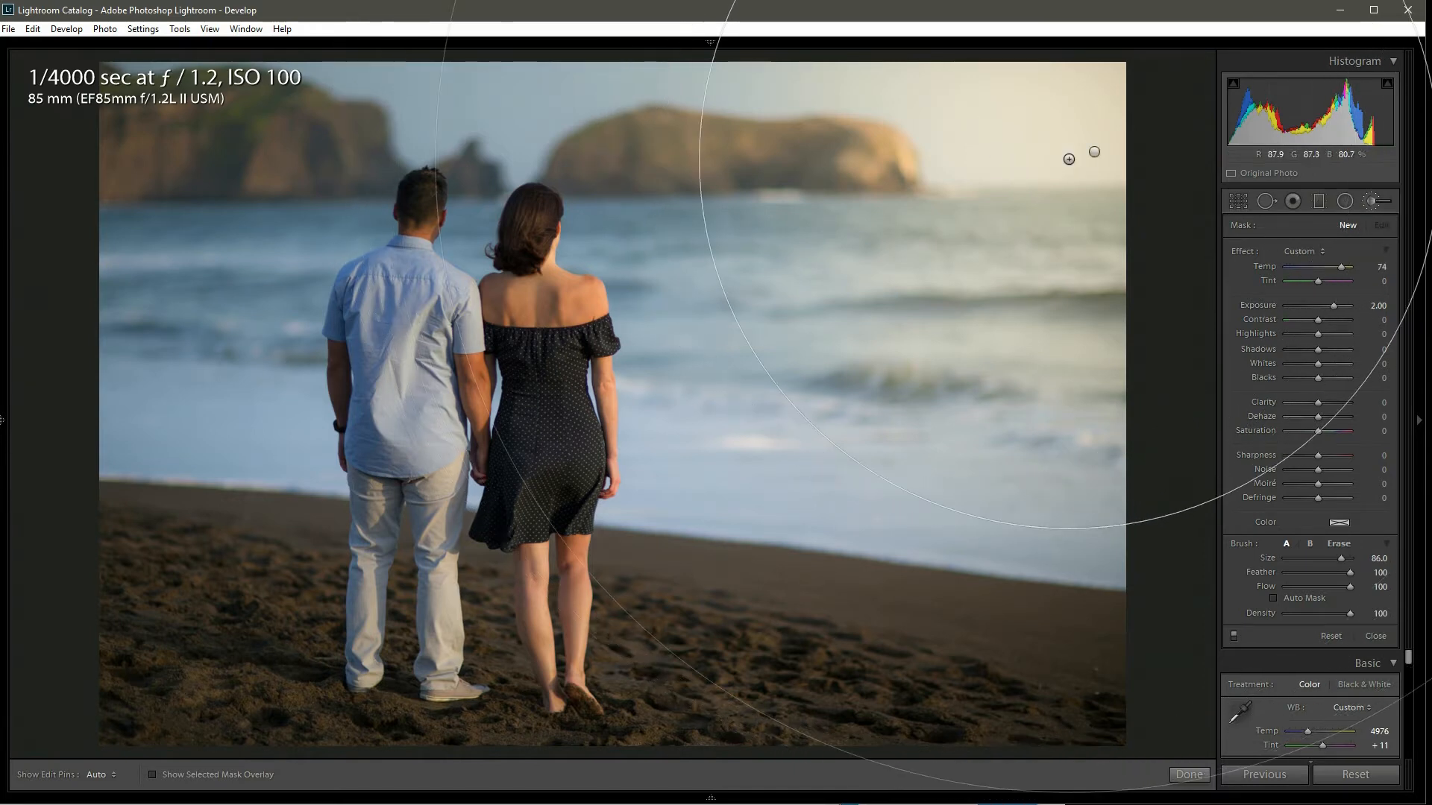
drag(1317, 558, 1298, 560)
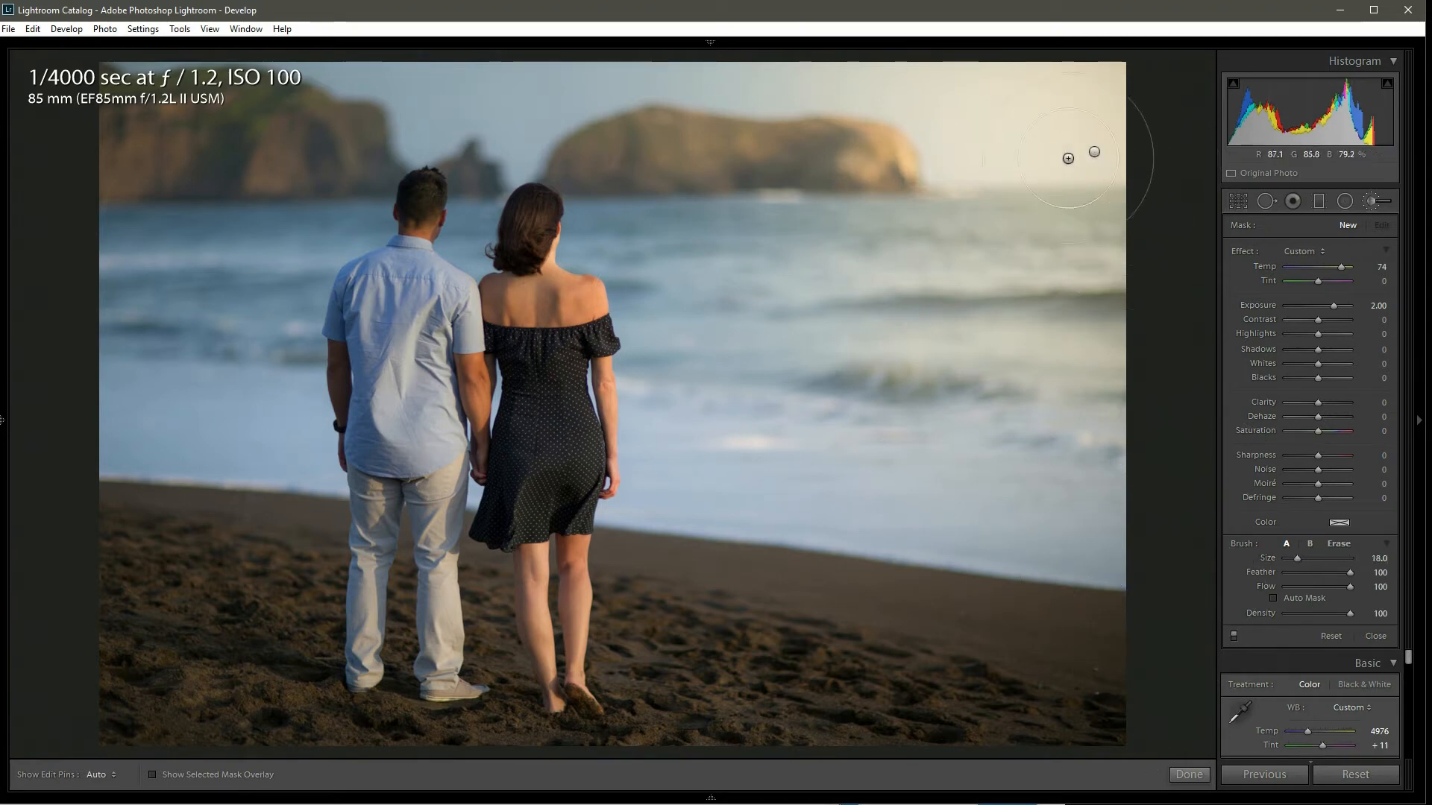
scroll(1101, 139, down, 3)
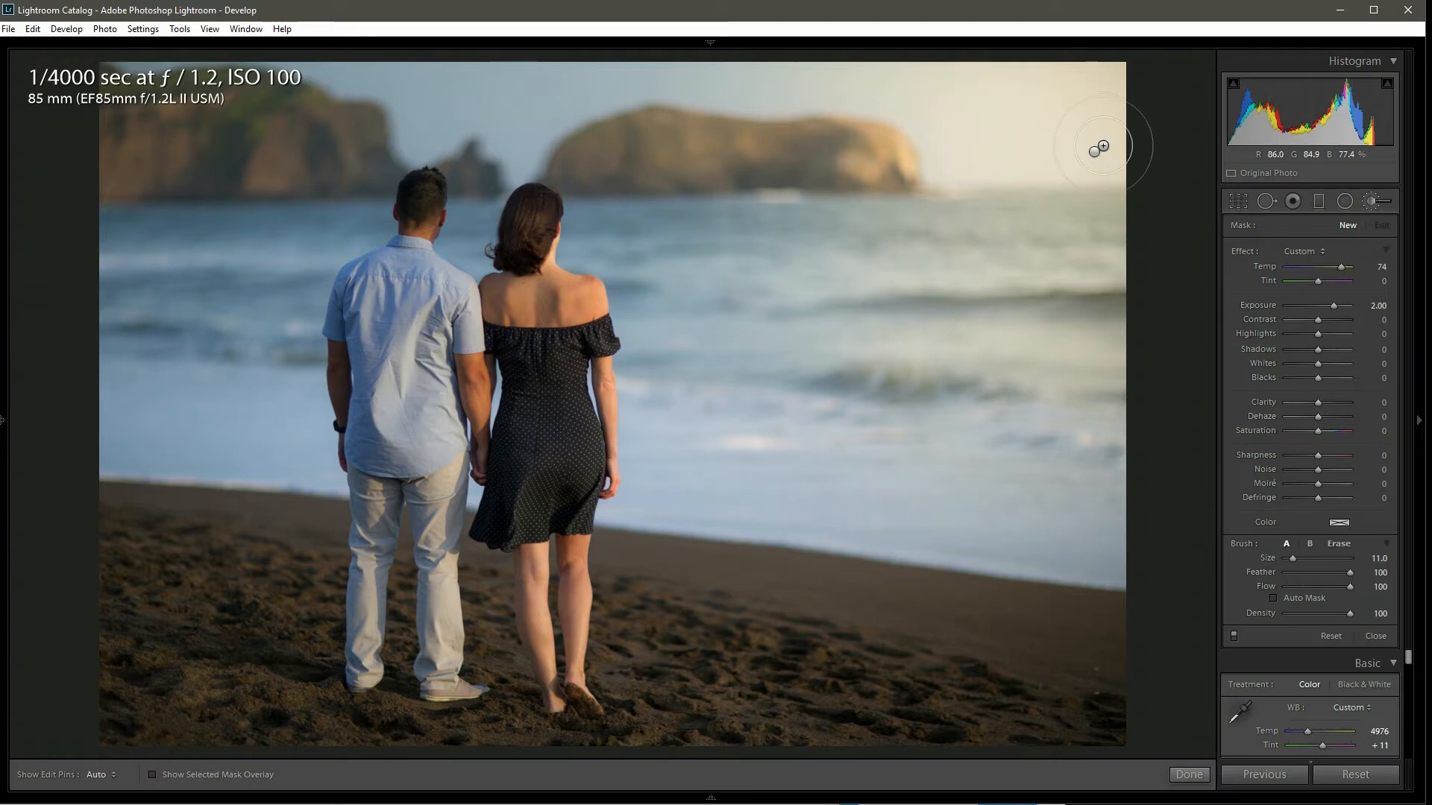
click(1099, 148)
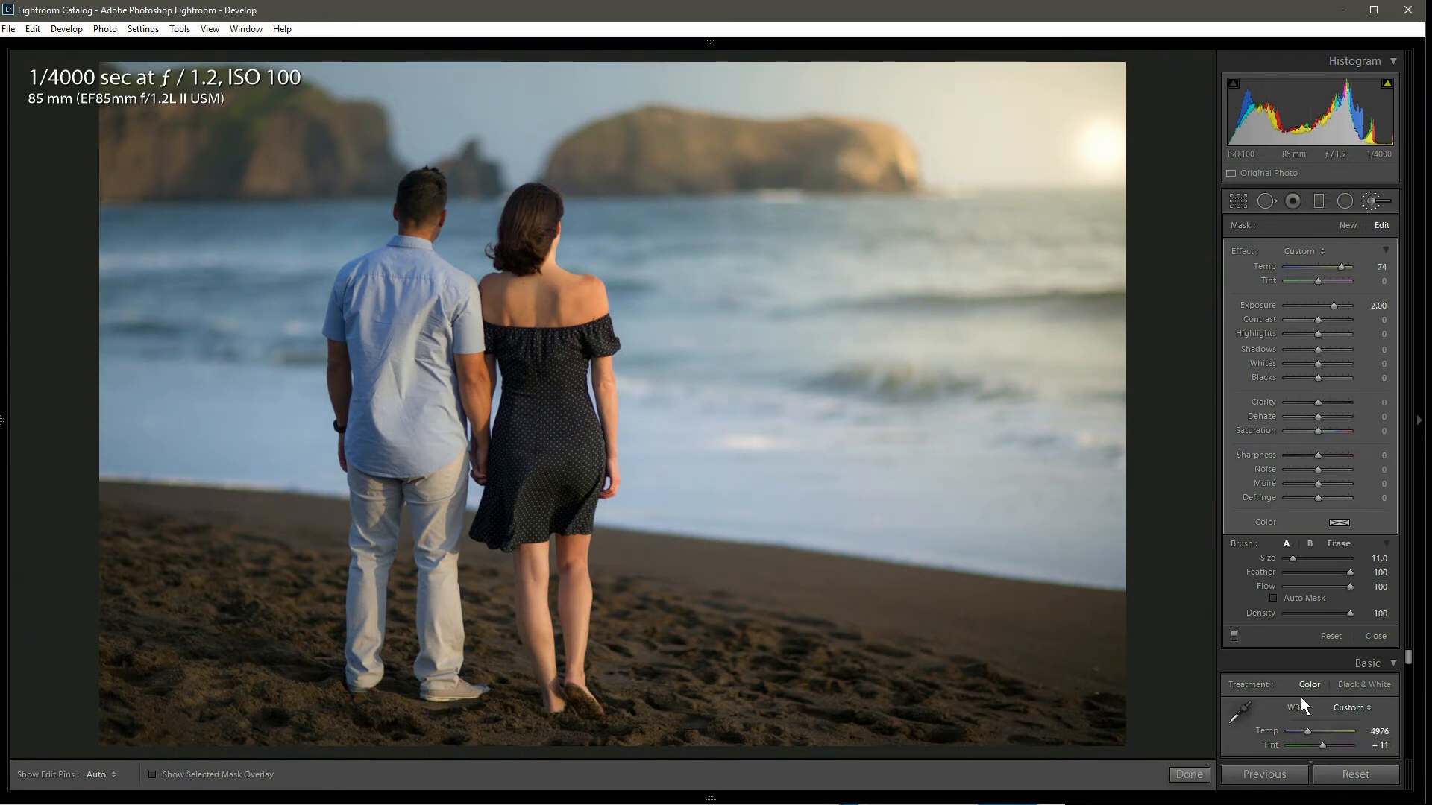
Step: Drag the new small mask's pin around, returning it near the sun spot
drag(1105, 147, 1099, 171)
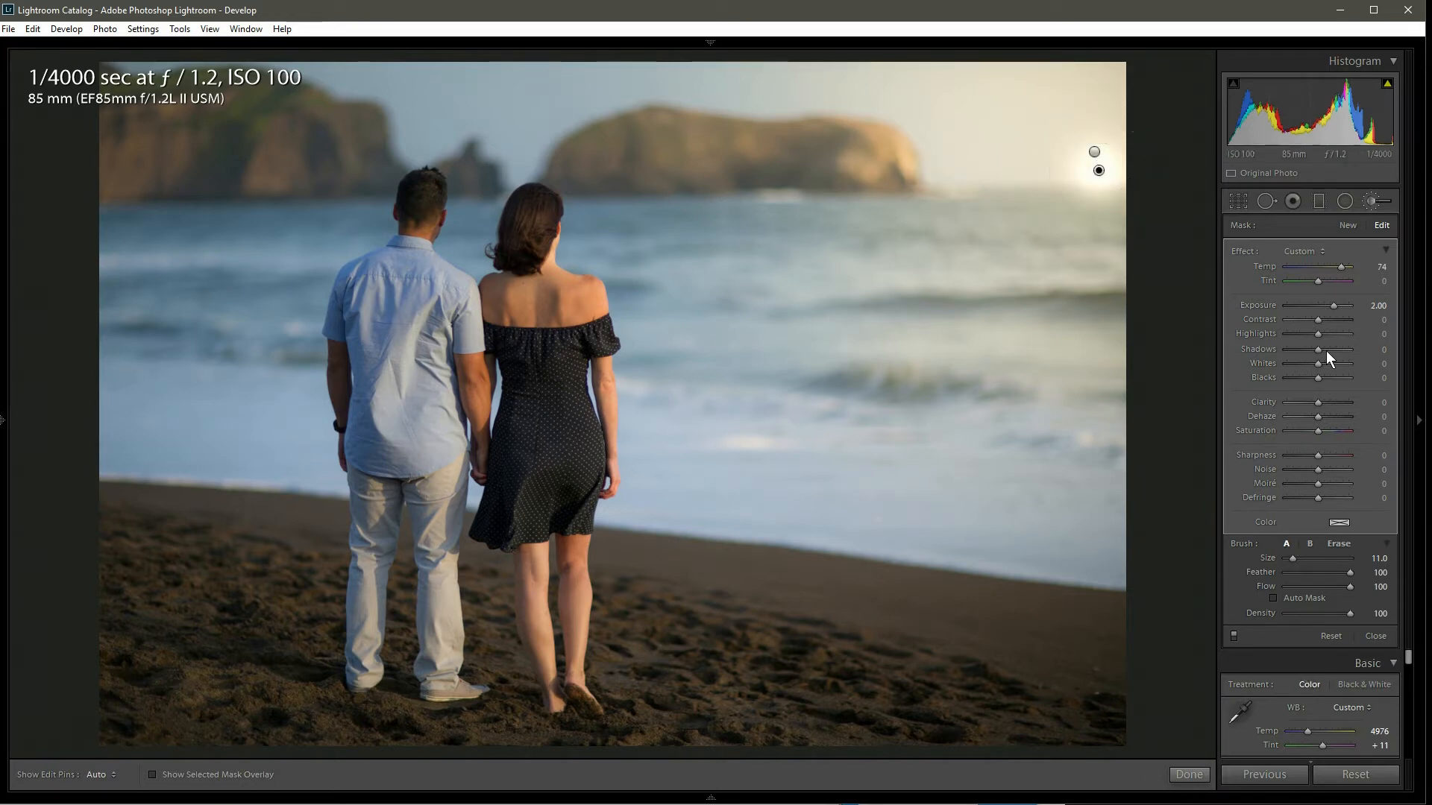
drag(1099, 170, 1112, 98)
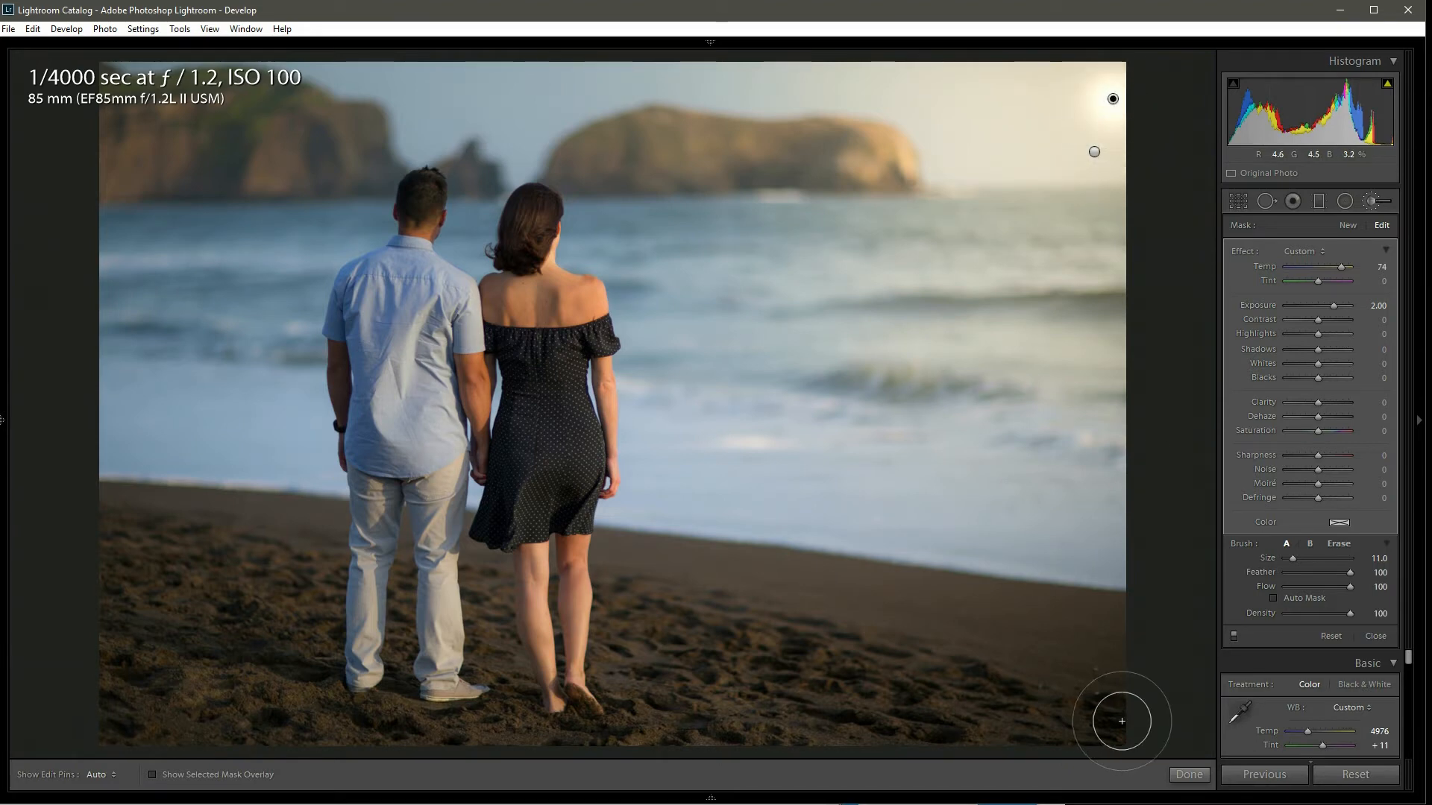
mouse_move(1112, 99)
mouse_down()
mouse_move(1087, 153)
mouse_move(1083, 137)
mouse_move(1093, 161)
mouse_up()
drag(1093, 139, 1095, 151)
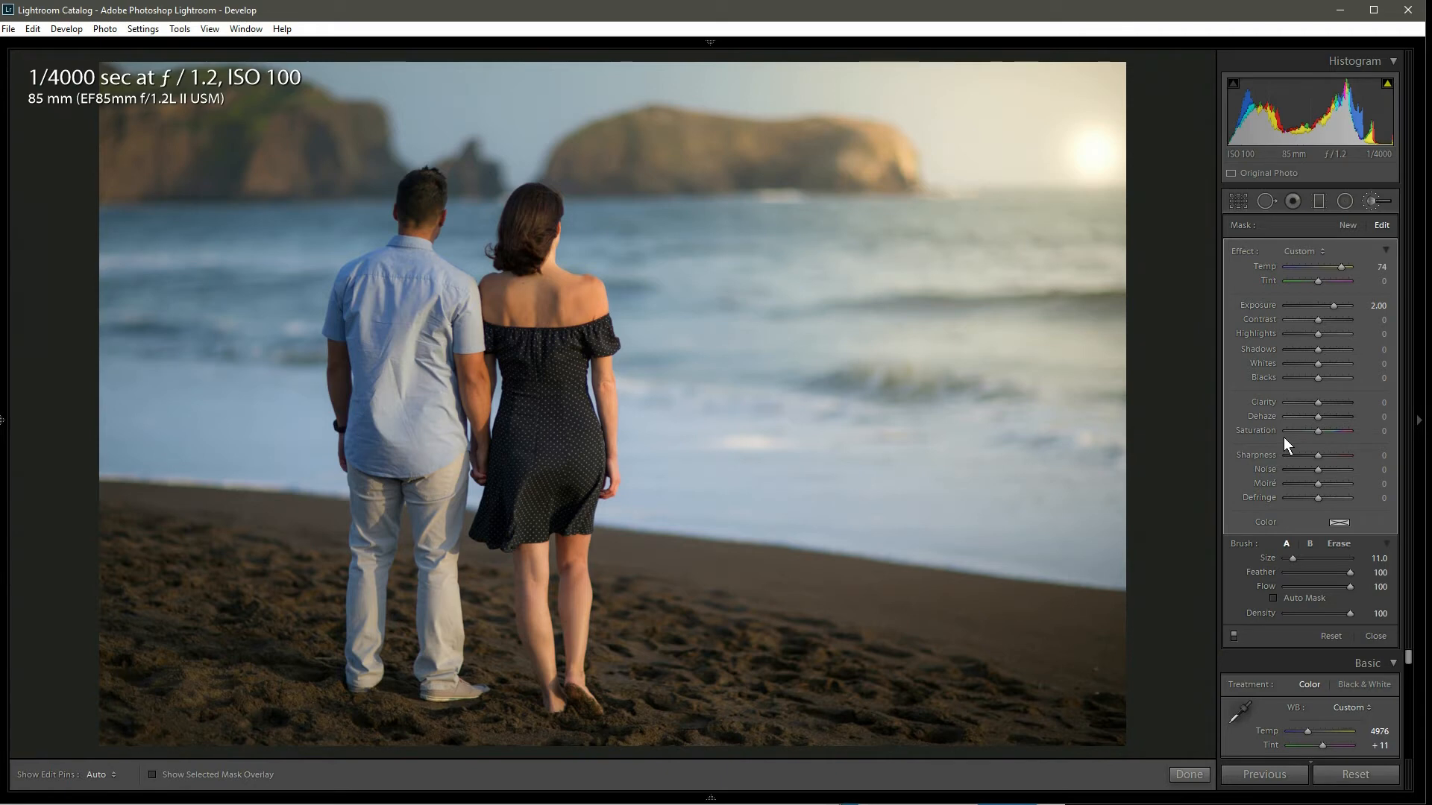
Step: Select the small sun mask's pin and delete it
click(1306, 251)
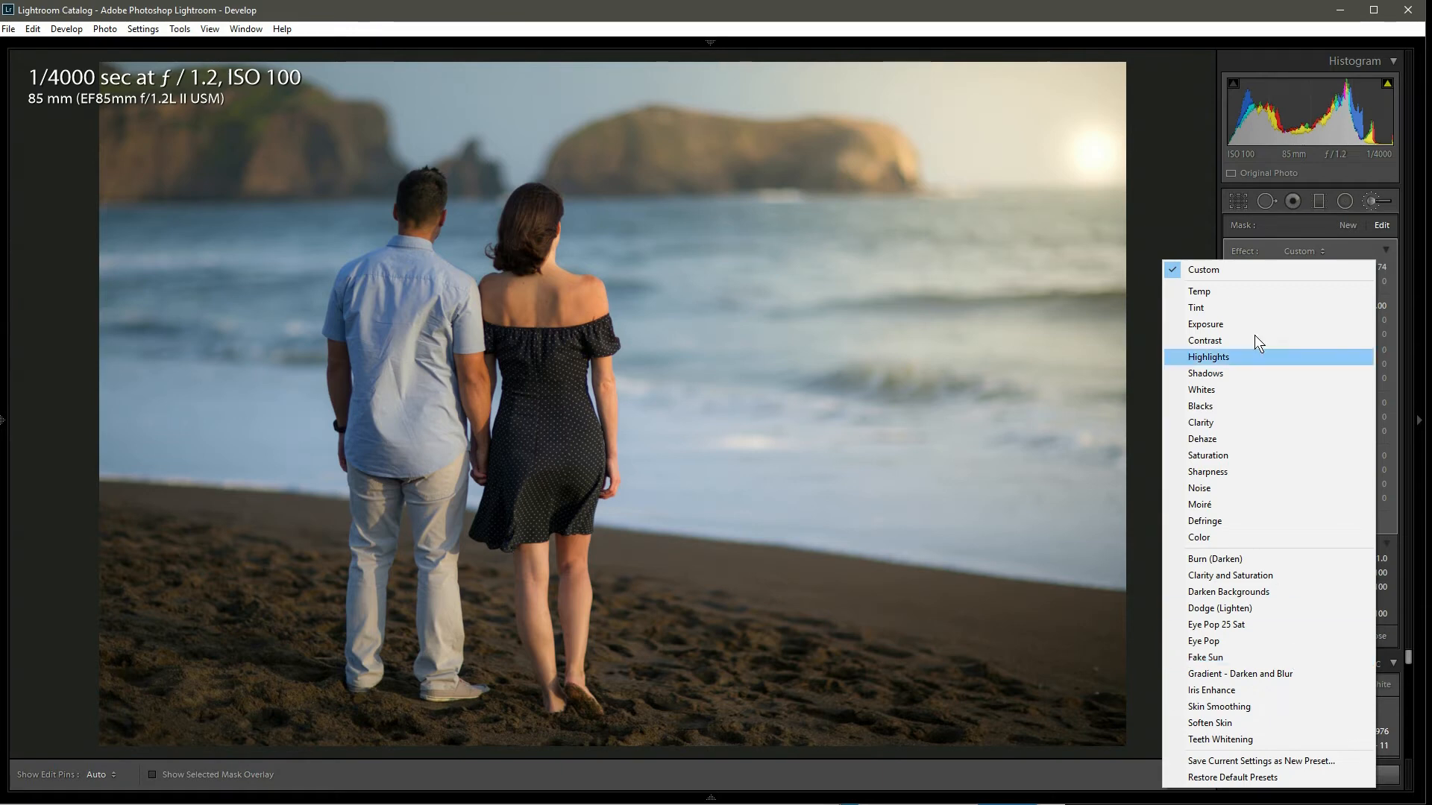
click(1302, 225)
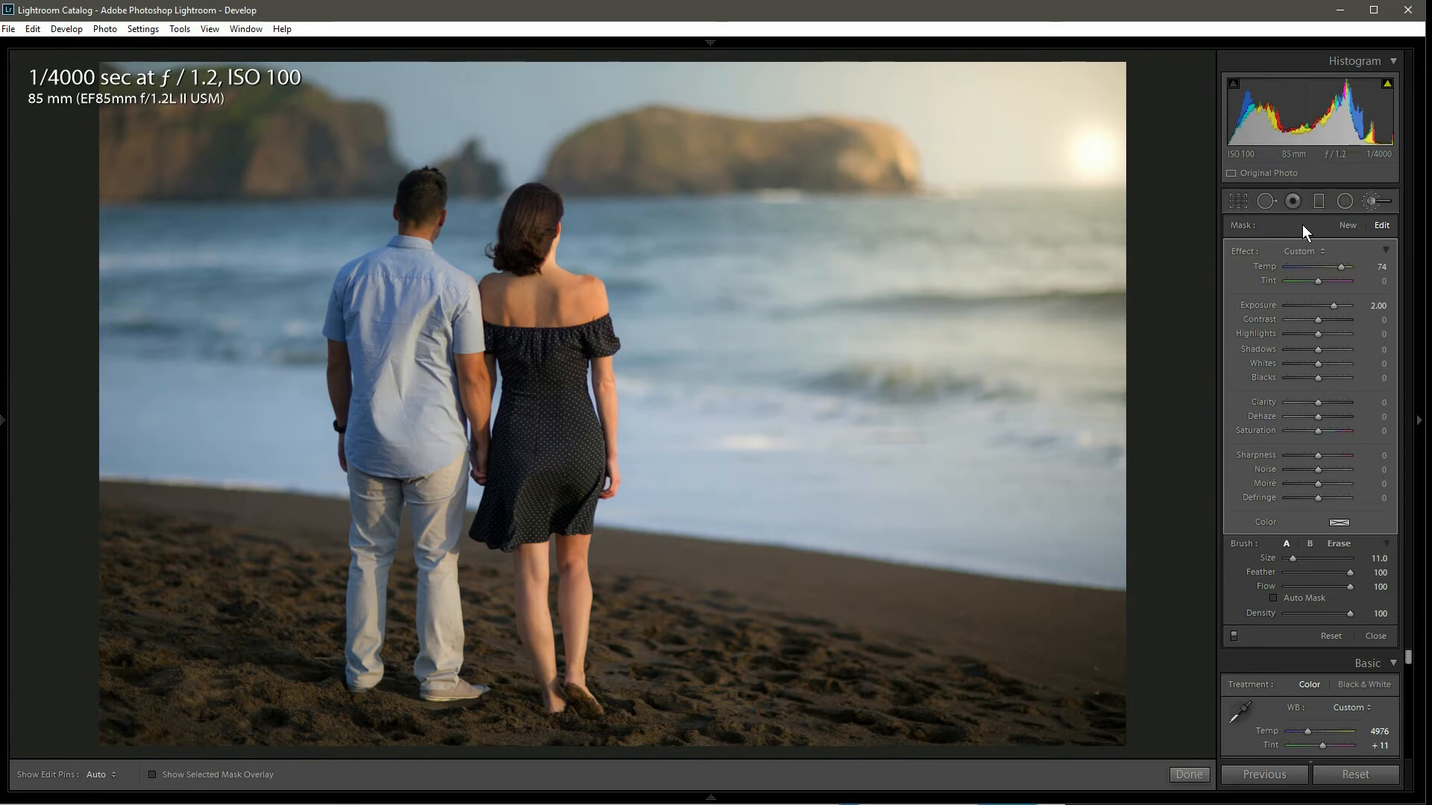
click(1093, 153)
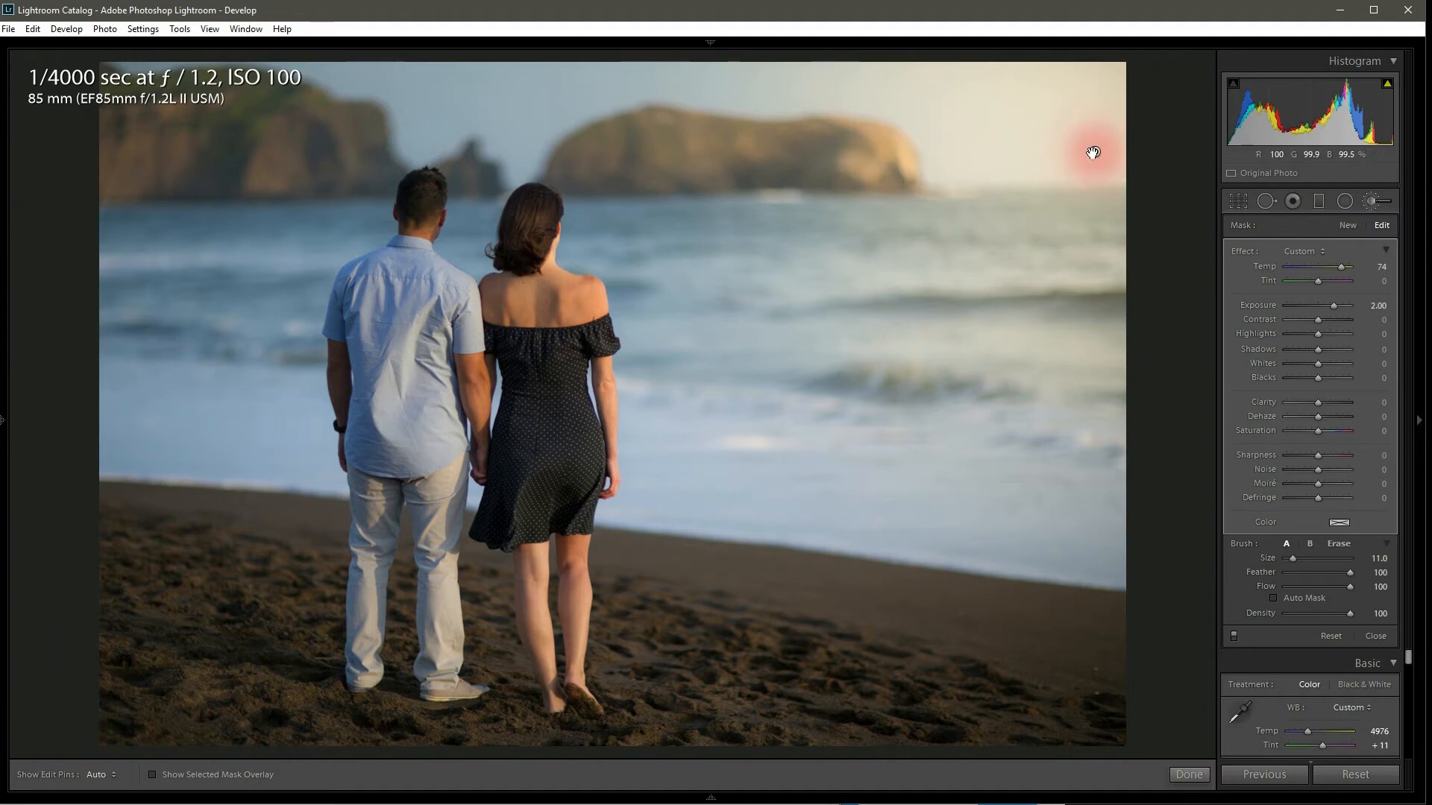
key(Delete)
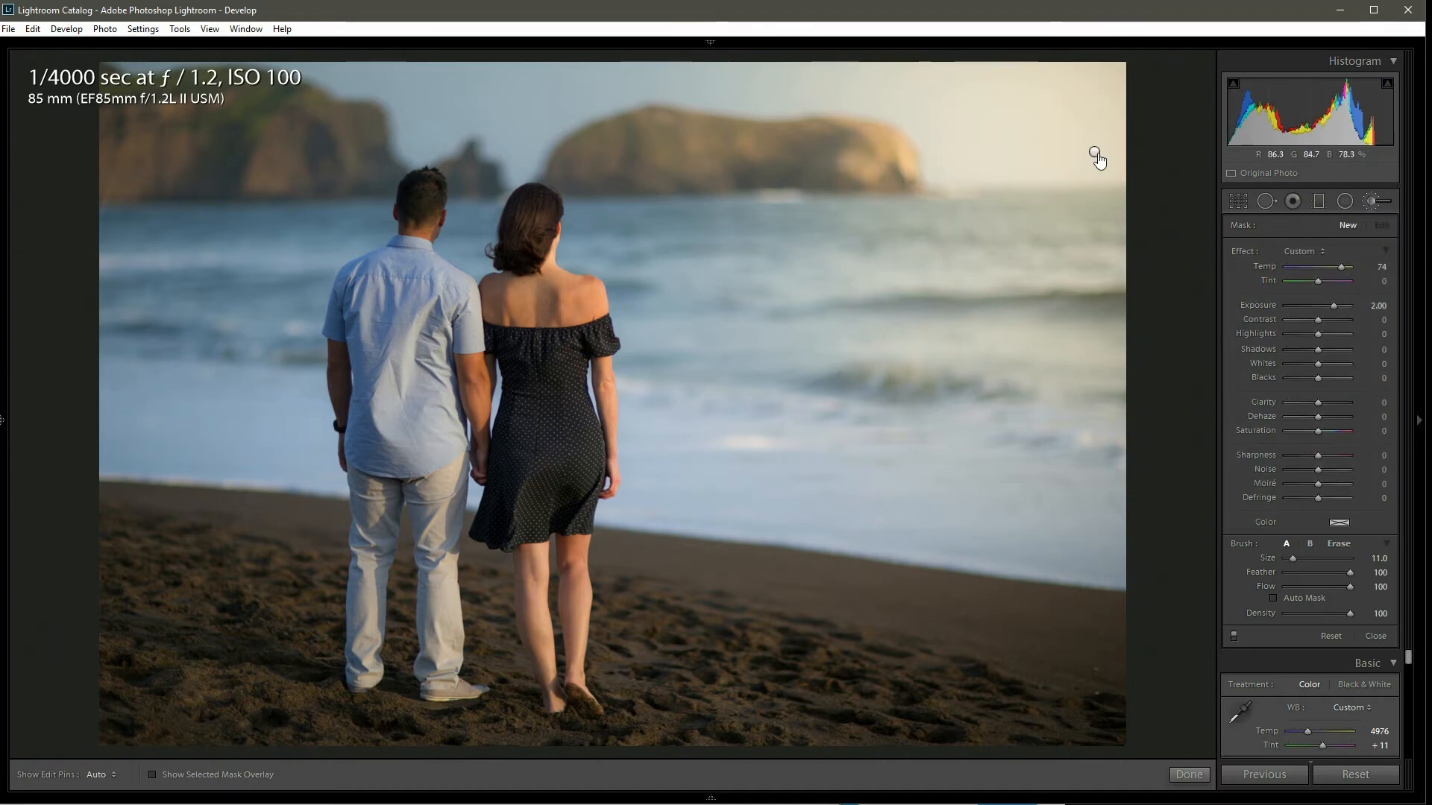
Step: Select the large sun mask and drag its pin around, ending slightly left of its original upper-right spot
click(1093, 152)
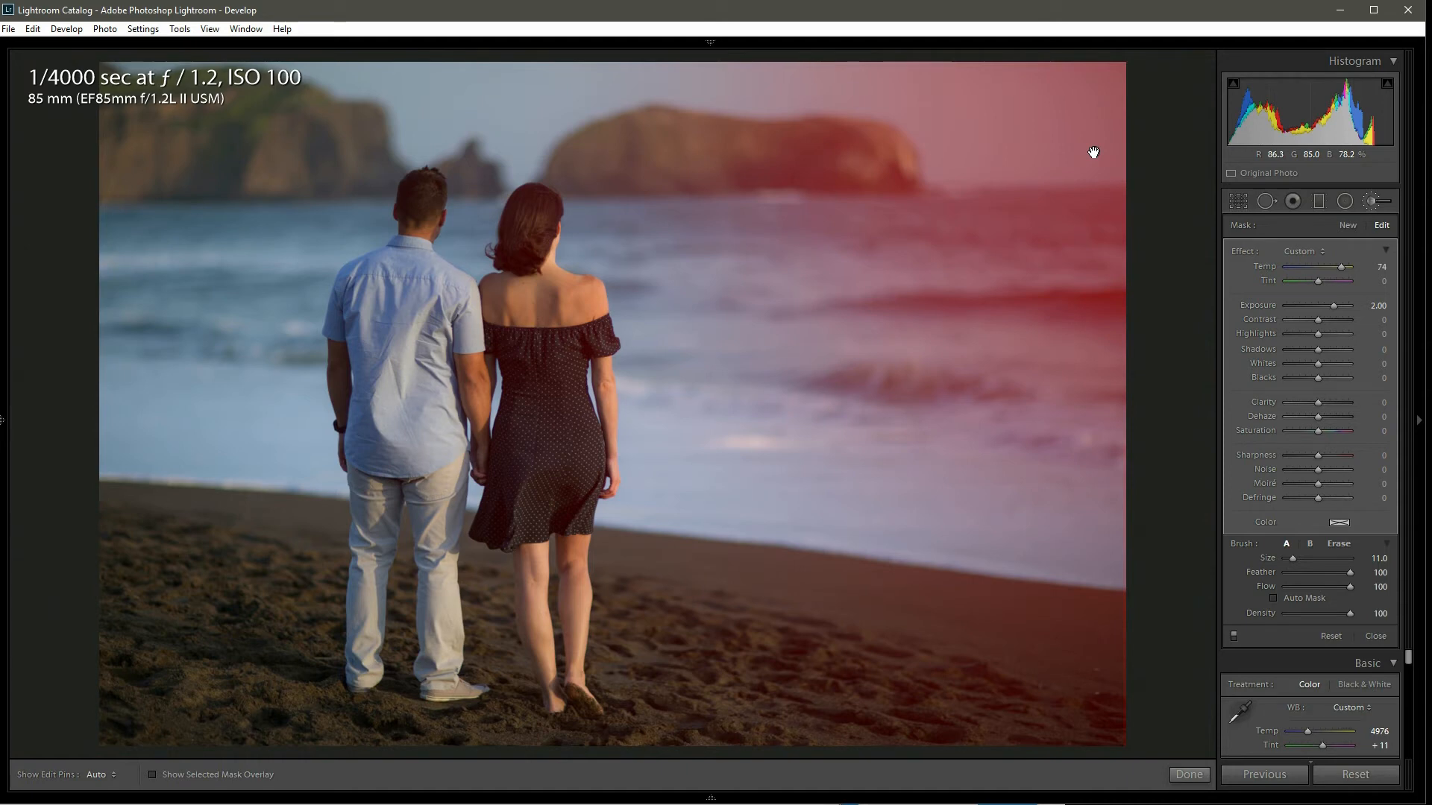
mouse_move(1093, 152)
mouse_down()
mouse_move(947, 89)
mouse_move(159, 96)
mouse_up()
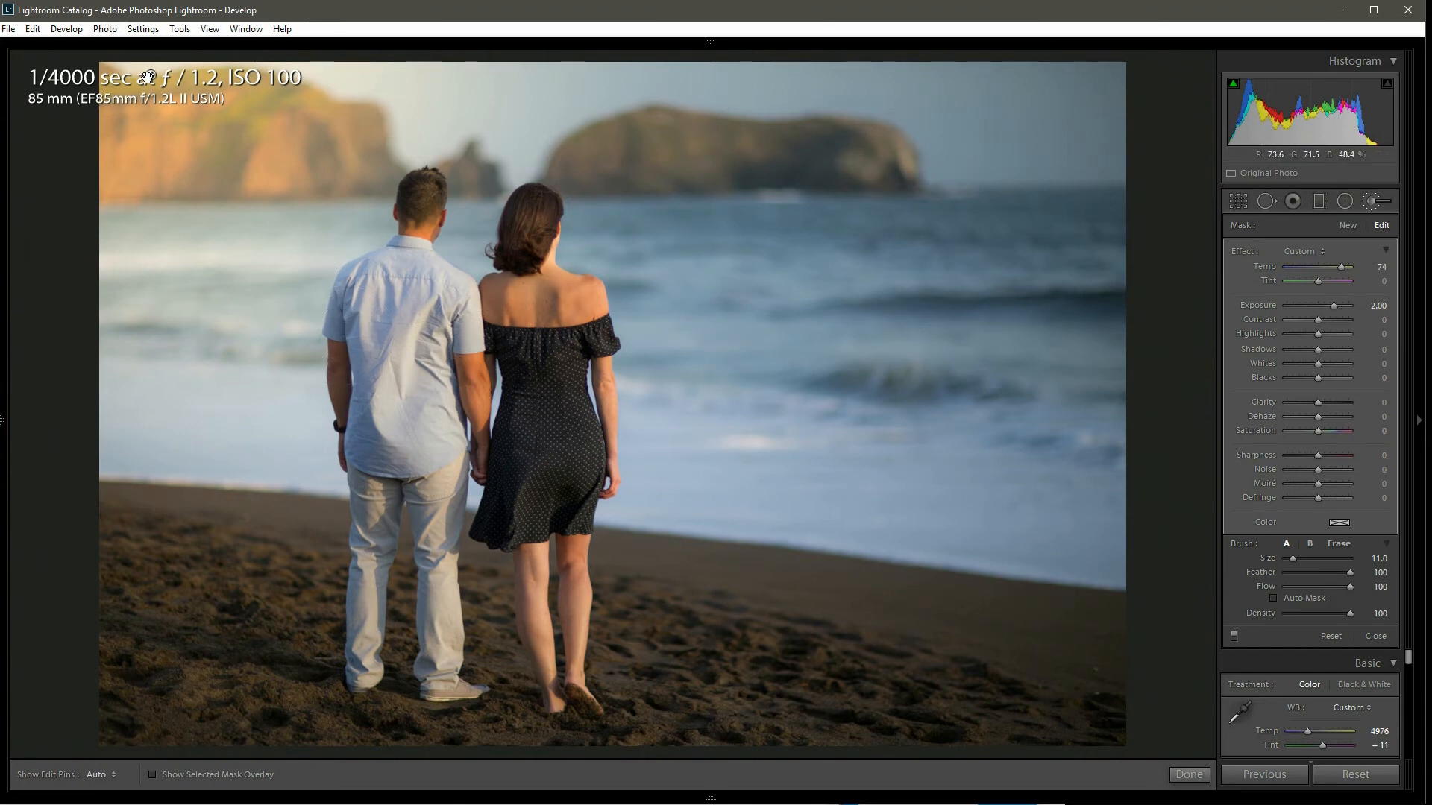
mouse_move(149, 78)
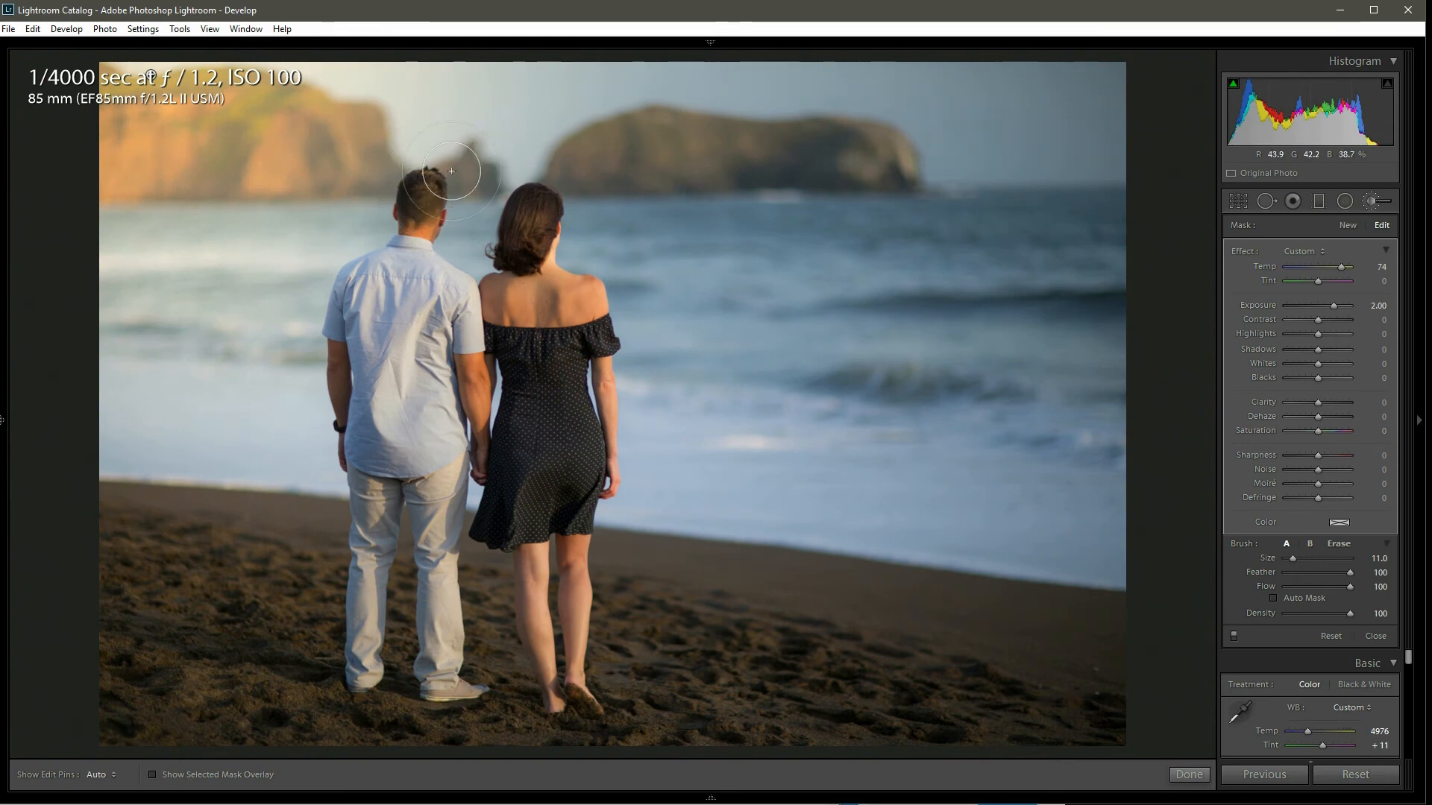
drag(150, 76, 443, 82)
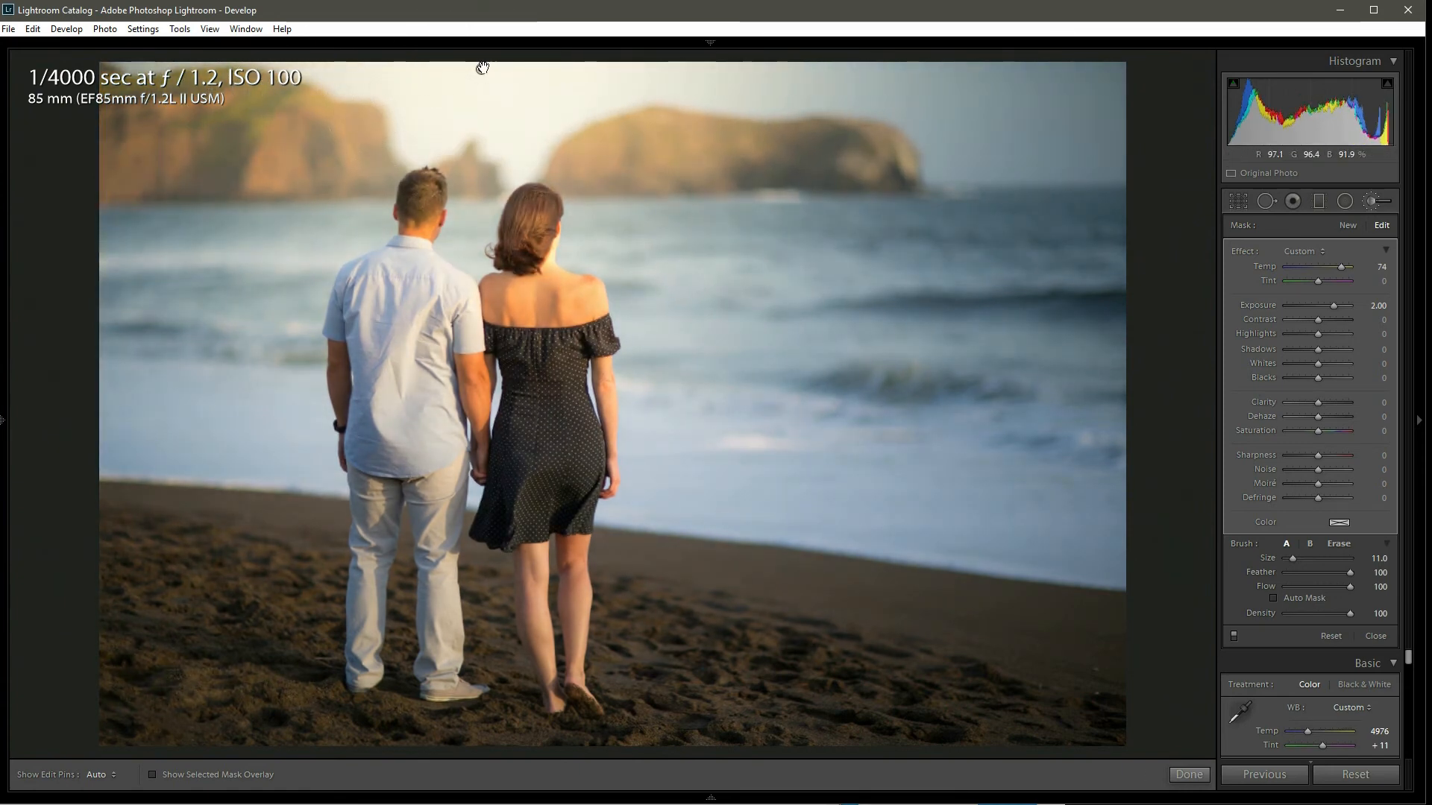
mouse_move(482, 68)
mouse_down()
mouse_move(494, 457)
mouse_move(369, 527)
mouse_move(927, 600)
mouse_move(708, 246)
mouse_move(619, 164)
mouse_move(492, 462)
mouse_move(1075, 213)
mouse_move(1118, 123)
mouse_move(1111, 112)
mouse_move(1040, 142)
mouse_move(1055, 153)
mouse_up()
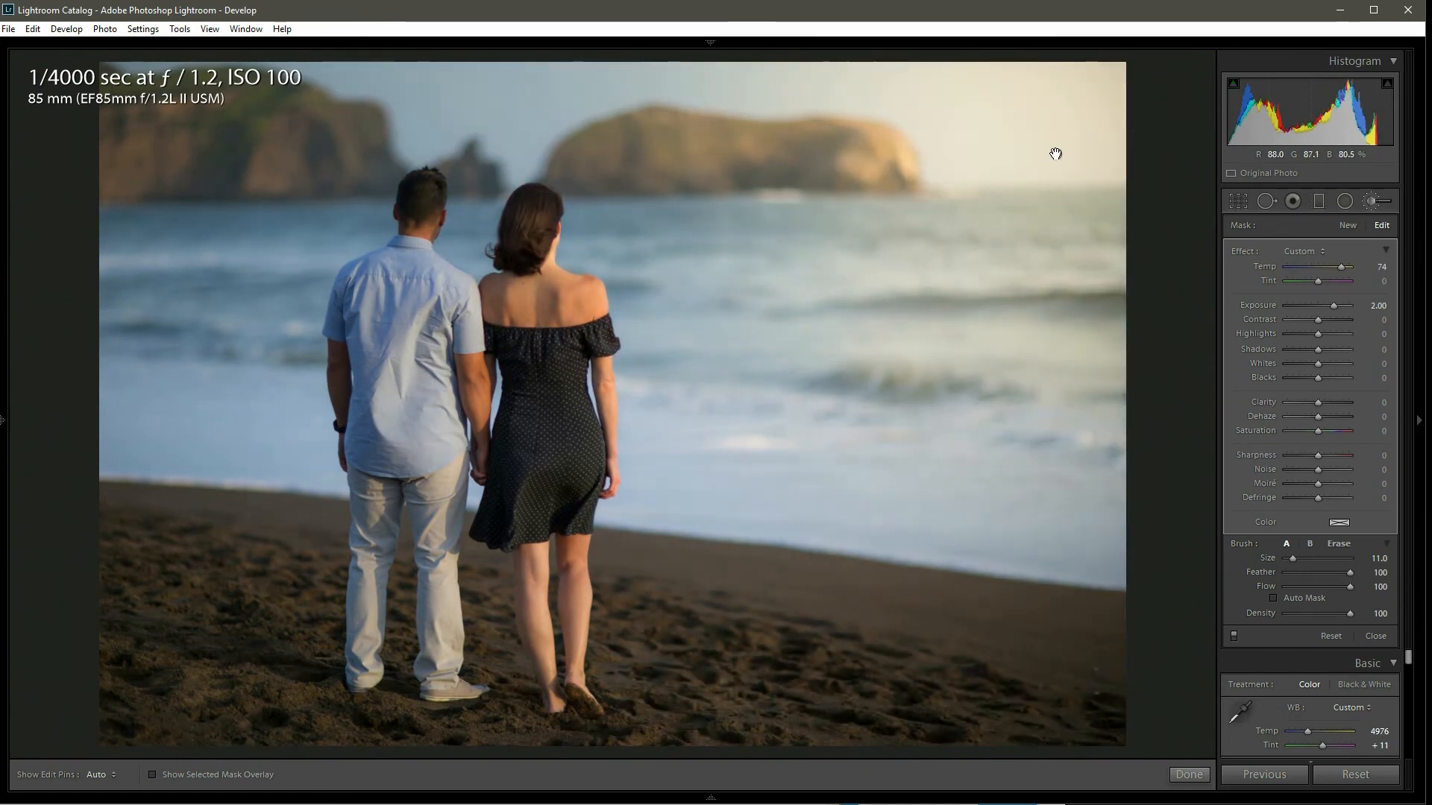